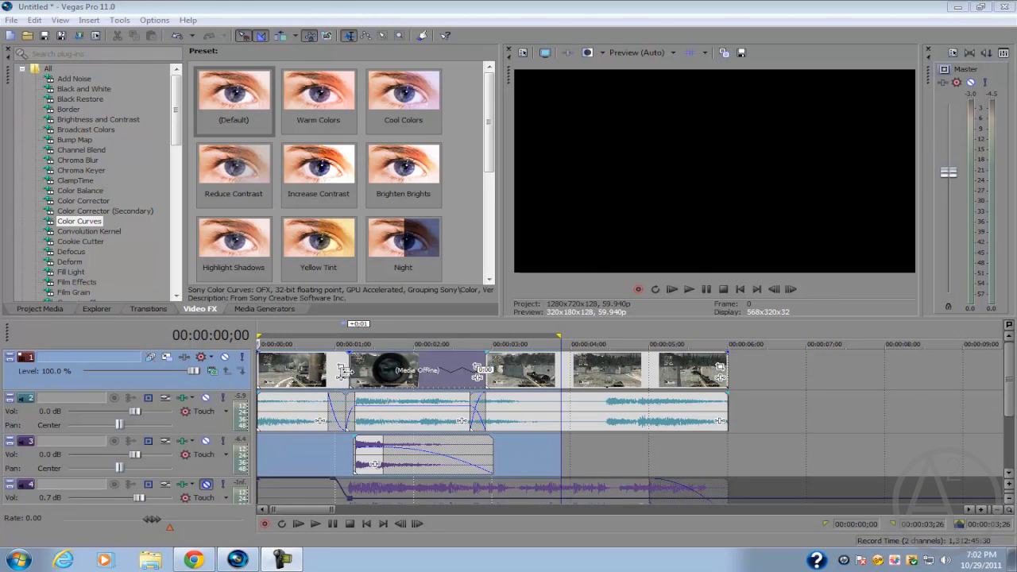
Place the playhead near 1 second and play the gameplay footage in the preview
click(344, 372)
key(space)
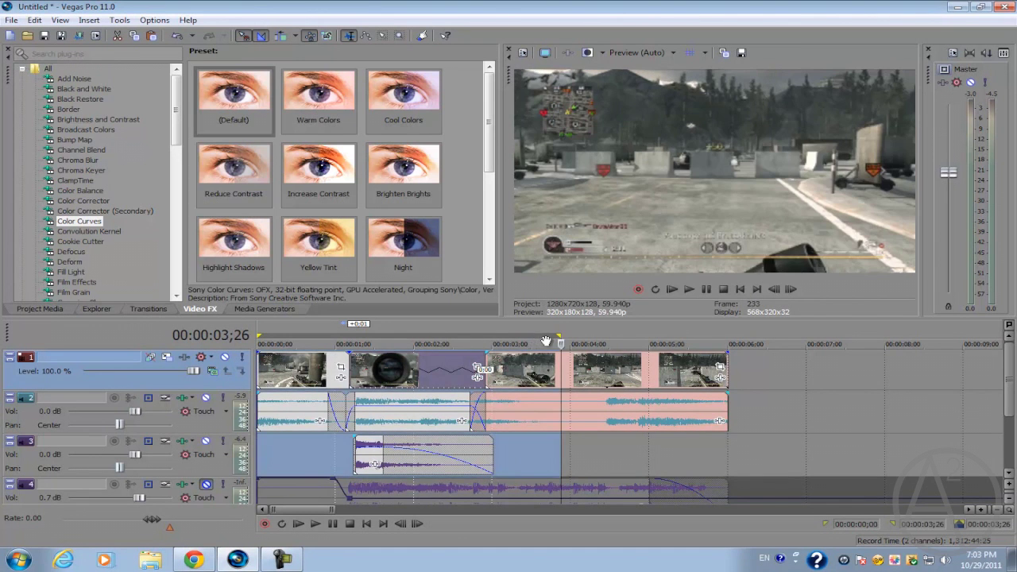
Replay the slowed section and stop on the scope shot at 00:00:01;05
key(space)
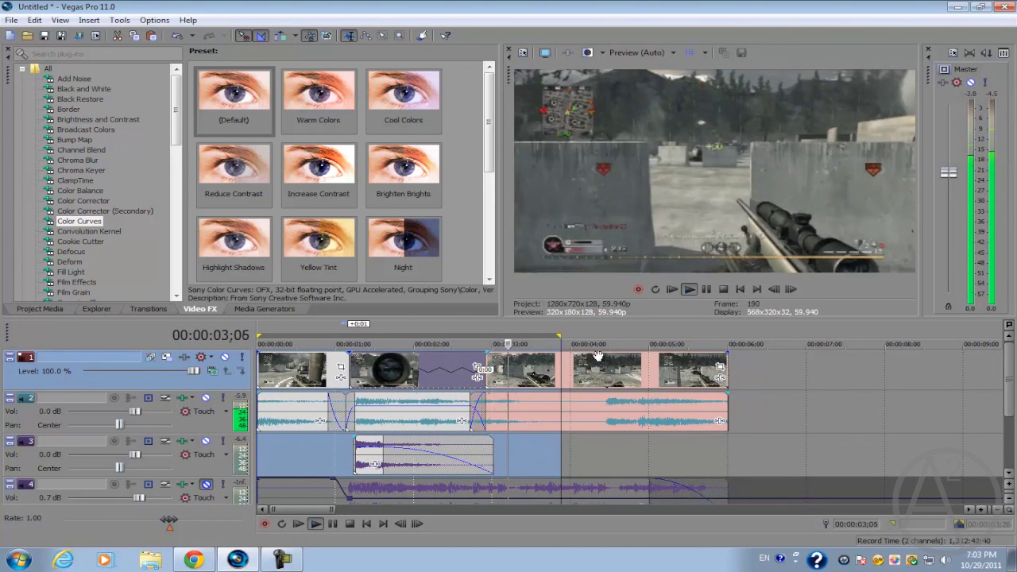
click(348, 367)
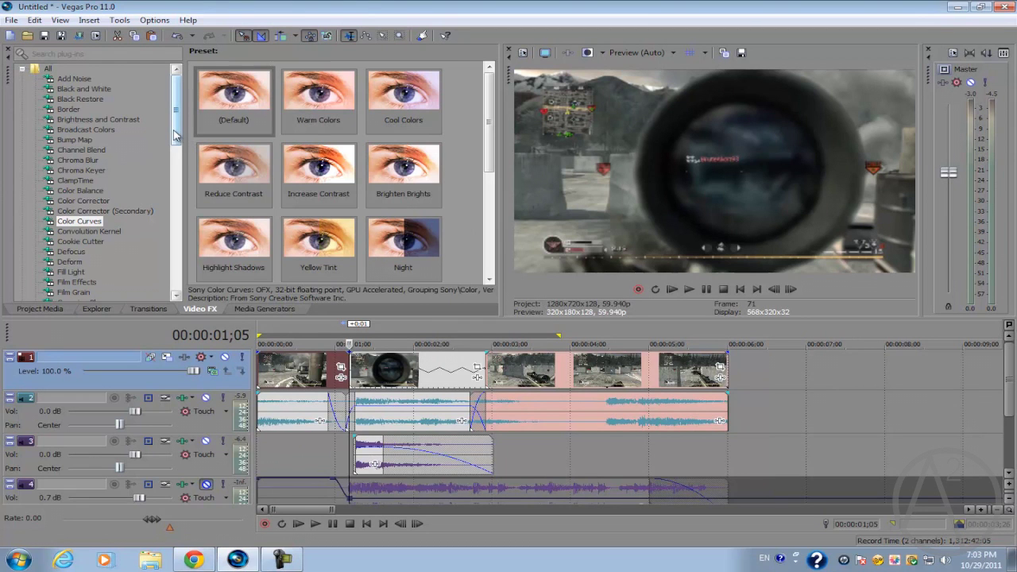
mouse_move(177, 135)
mouse_down()
mouse_move(177, 156)
mouse_move(176, 87)
mouse_up()
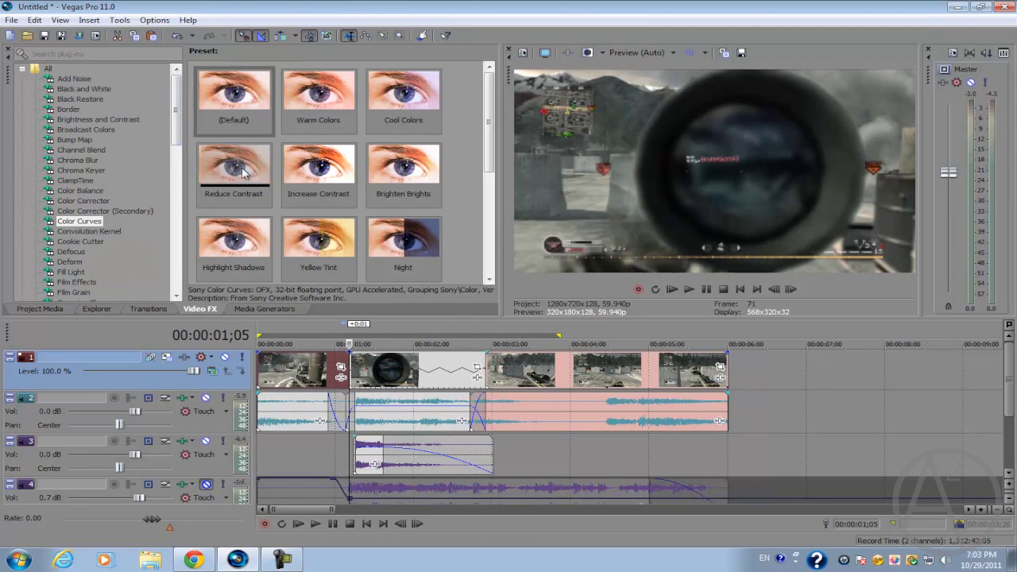
Apply the (Default) Color Curves preset to the scope clip and turn on Animate
mouse_move(233, 95)
click(229, 106)
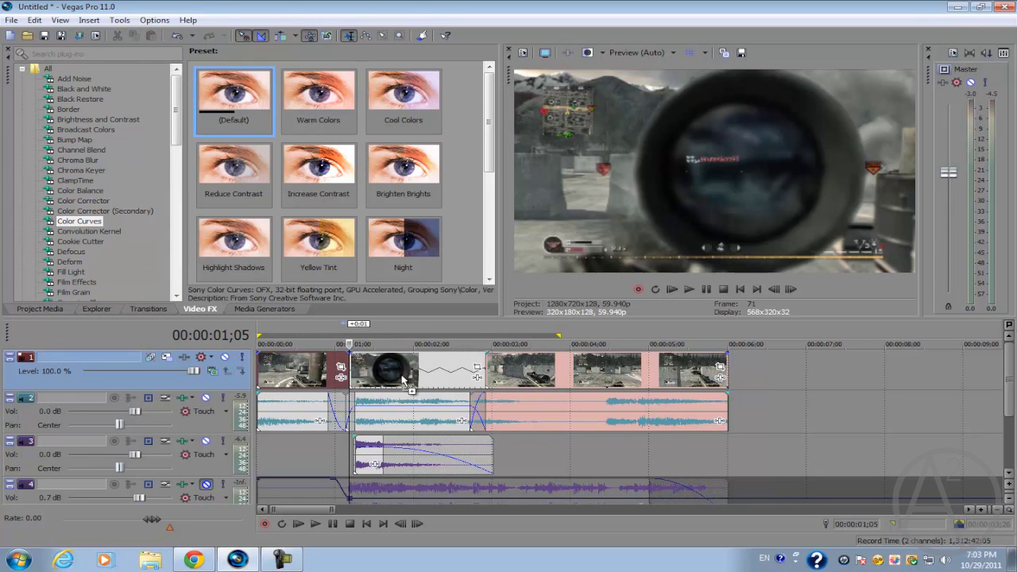
drag(229, 107, 254, 128)
scroll(343, 370, up, 3)
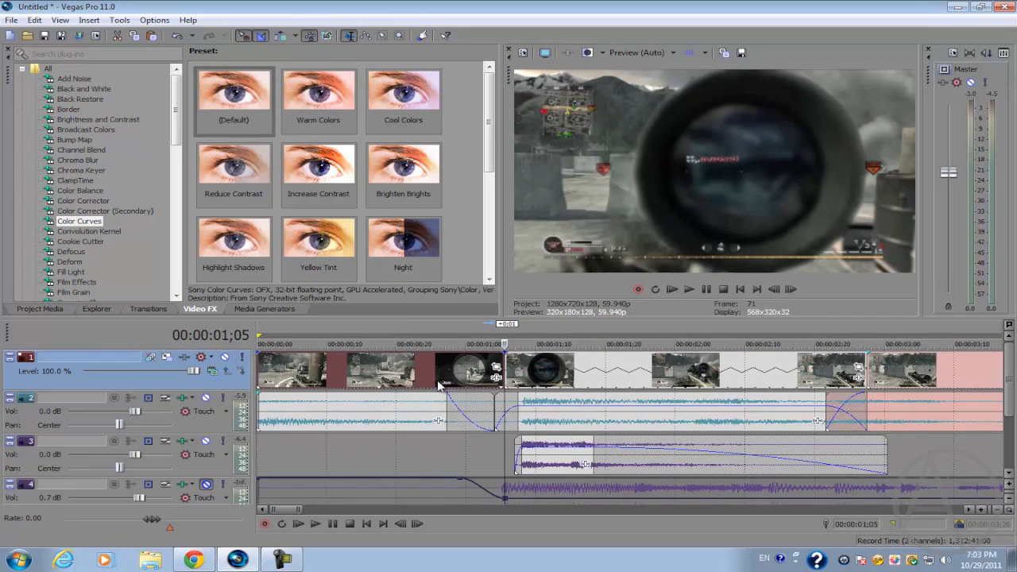
drag(343, 370, 612, 370)
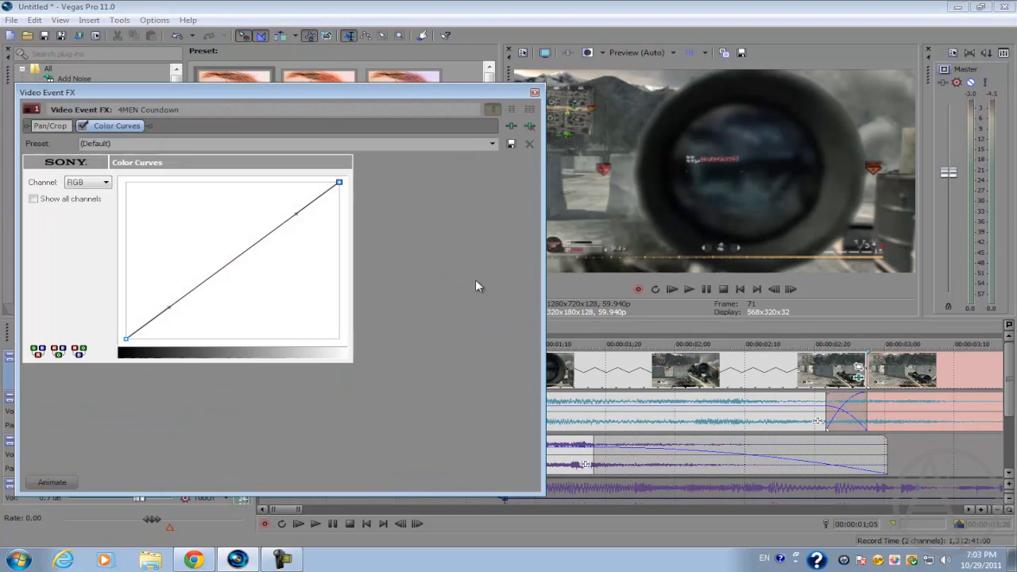
click(51, 483)
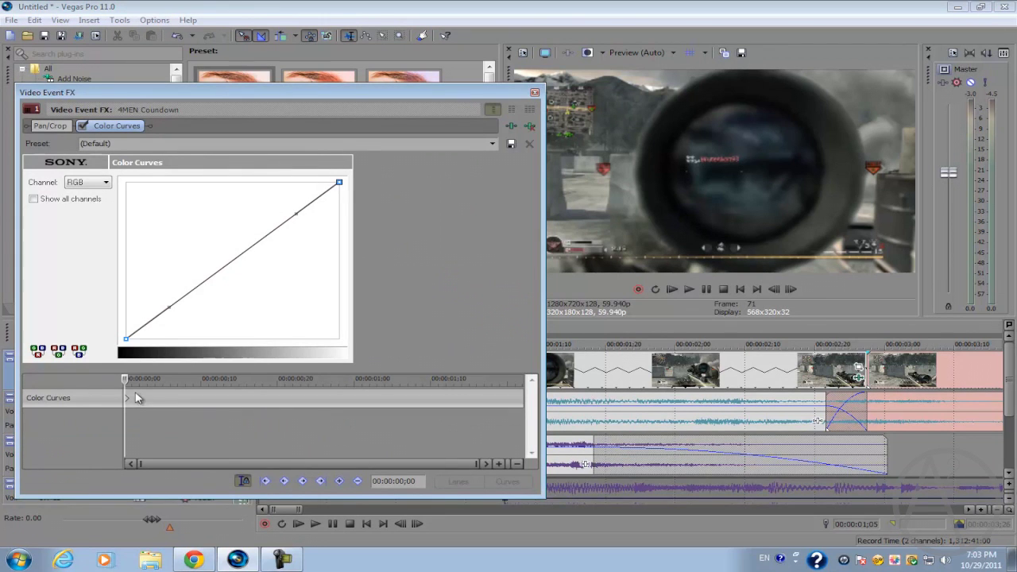
With Sync Cursor on, copy the first Color Curves keyframe to 00:00:01;05, then return to start
click(243, 481)
click(127, 402)
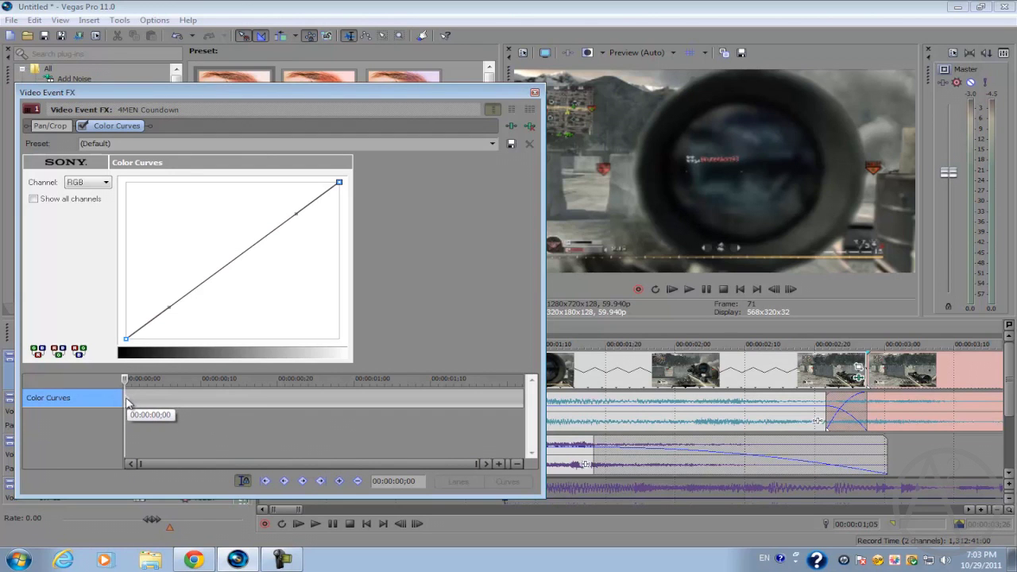
right_click(127, 402)
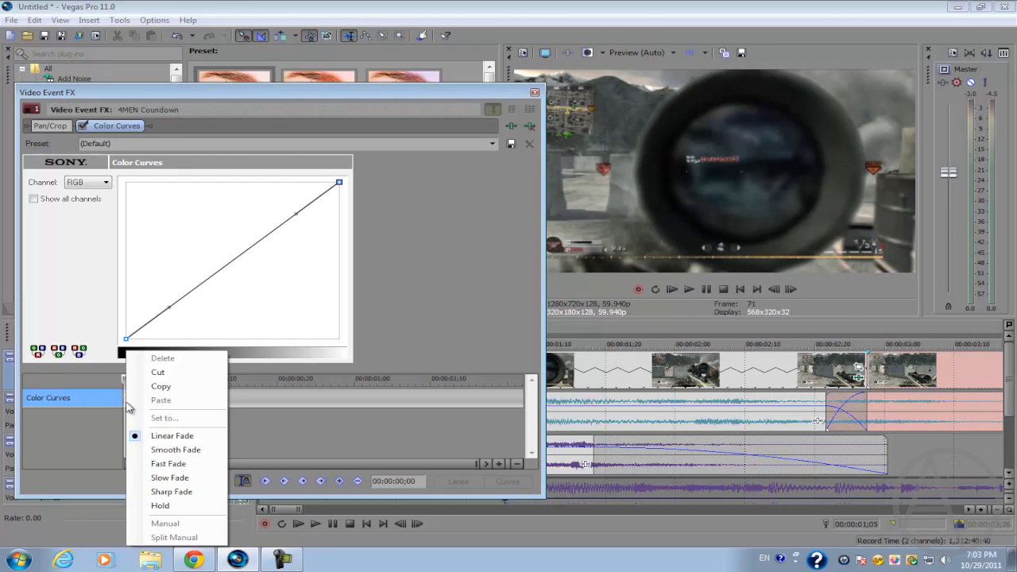
click(138, 388)
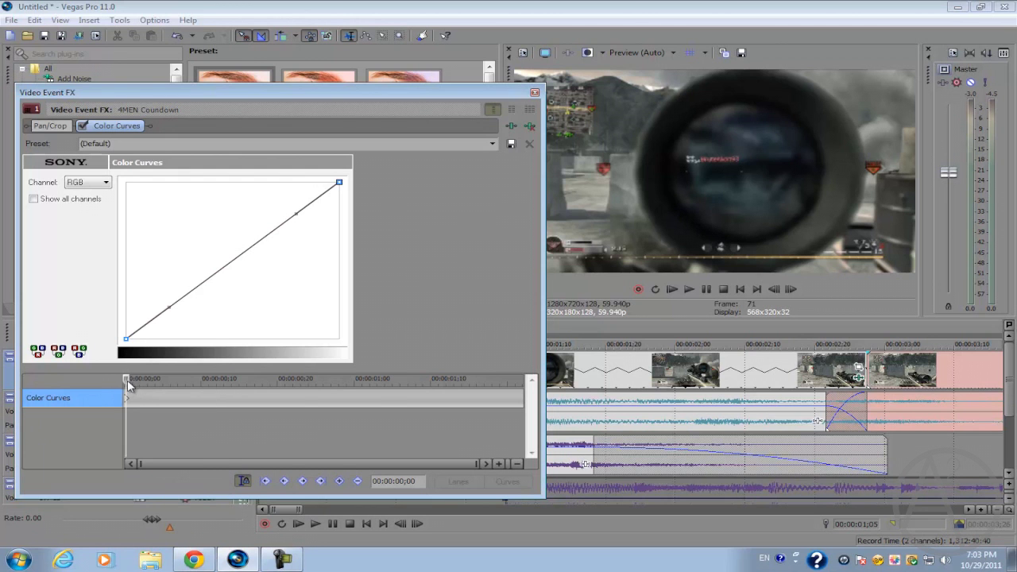
drag(130, 385, 399, 405)
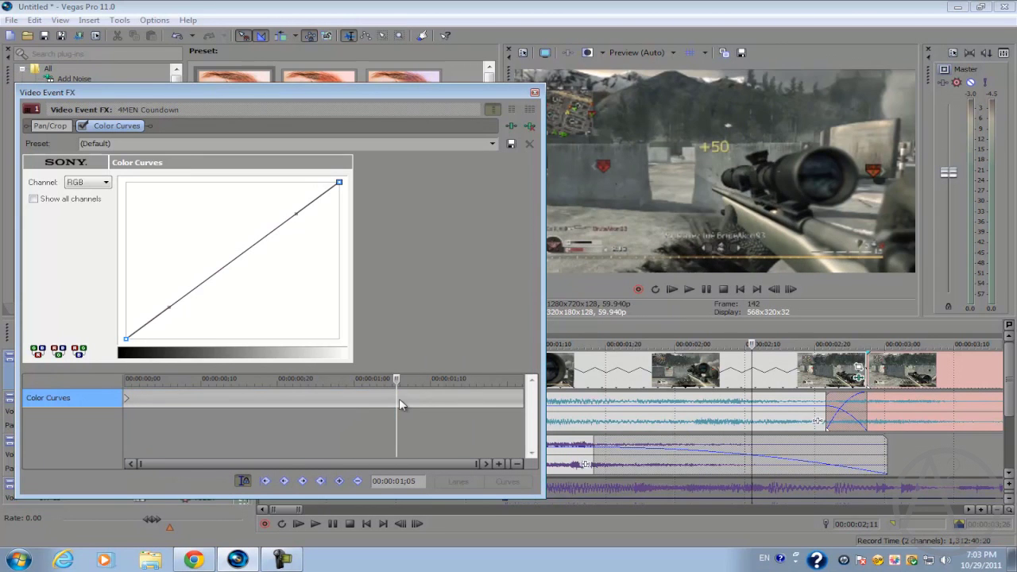
right_click(399, 403)
click(418, 399)
drag(395, 388, 125, 388)
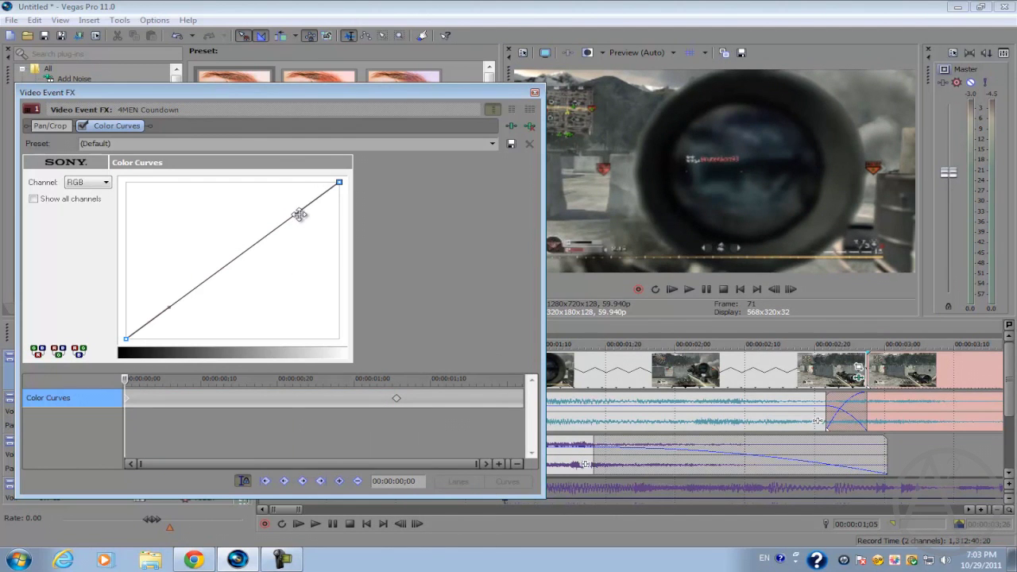
Bend the first keyframe's RGB curve steeply upward so the scope shot washes nearly white
mouse_move(299, 215)
mouse_down()
mouse_move(326, 238)
mouse_move(277, 198)
mouse_move(339, 328)
mouse_move(306, 303)
mouse_up()
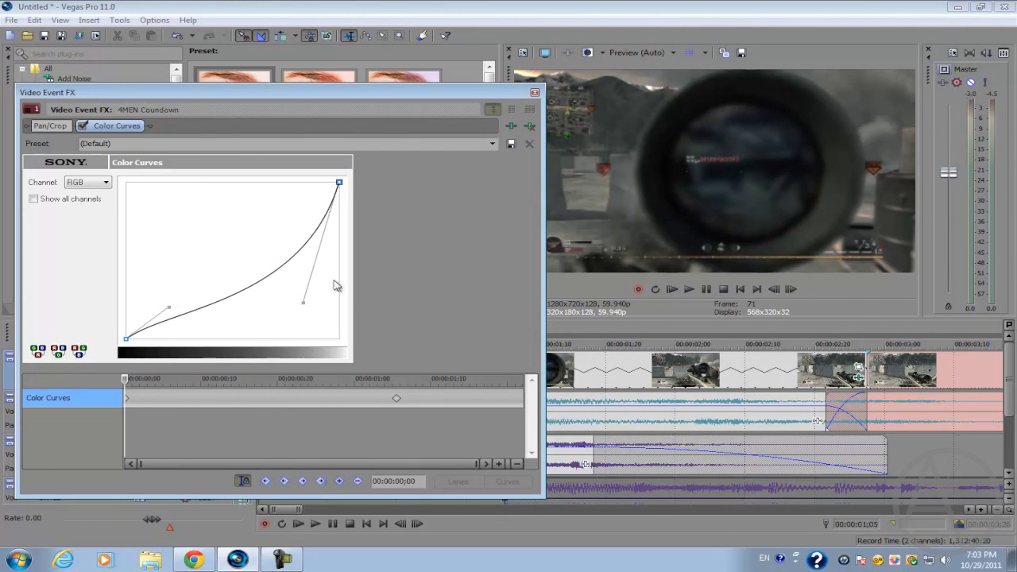
mouse_move(303, 302)
mouse_down()
mouse_move(257, 211)
mouse_move(163, 183)
mouse_up()
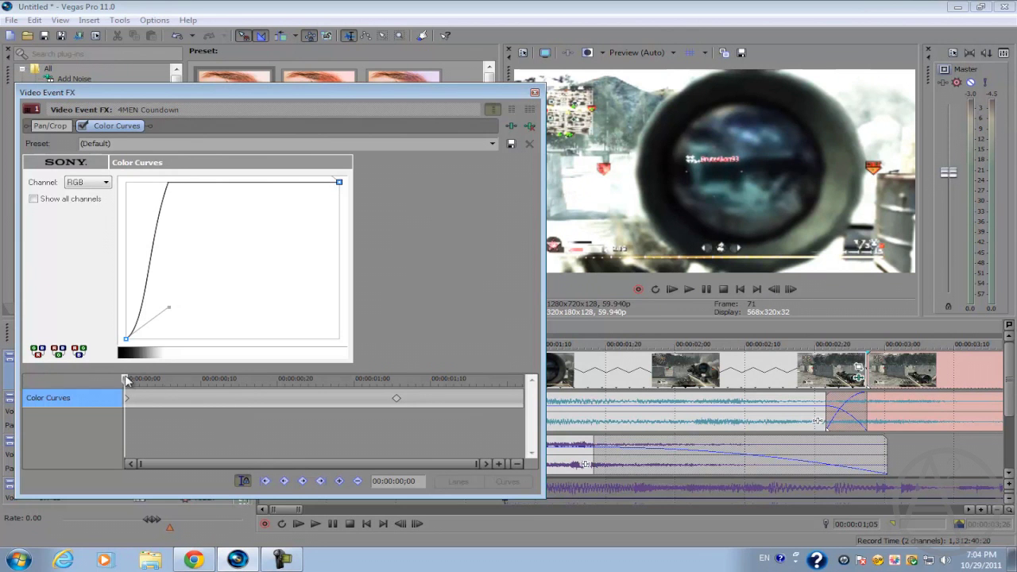
mouse_move(129, 383)
mouse_down()
mouse_move(378, 382)
mouse_move(299, 383)
mouse_move(349, 382)
mouse_move(324, 382)
mouse_up()
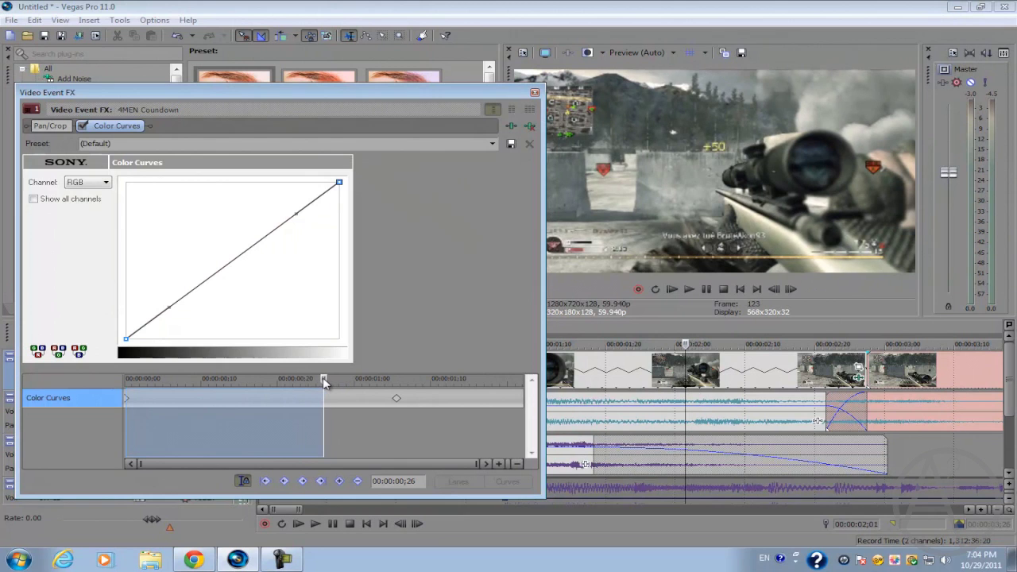
Add a Color Curves keyframe at 00:00:00;26 and shift it to 00:00:01;02
click(323, 382)
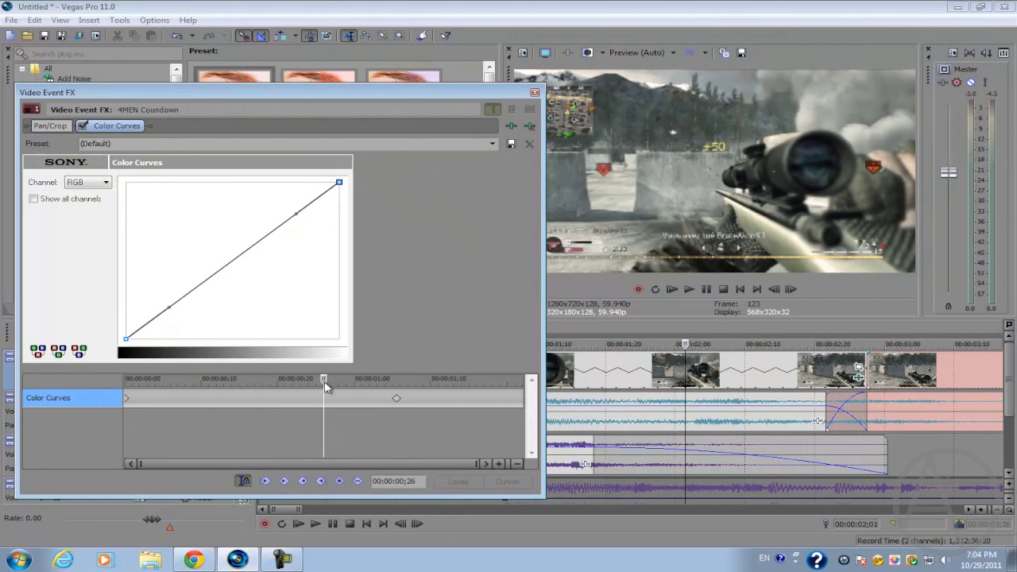
double_click(323, 398)
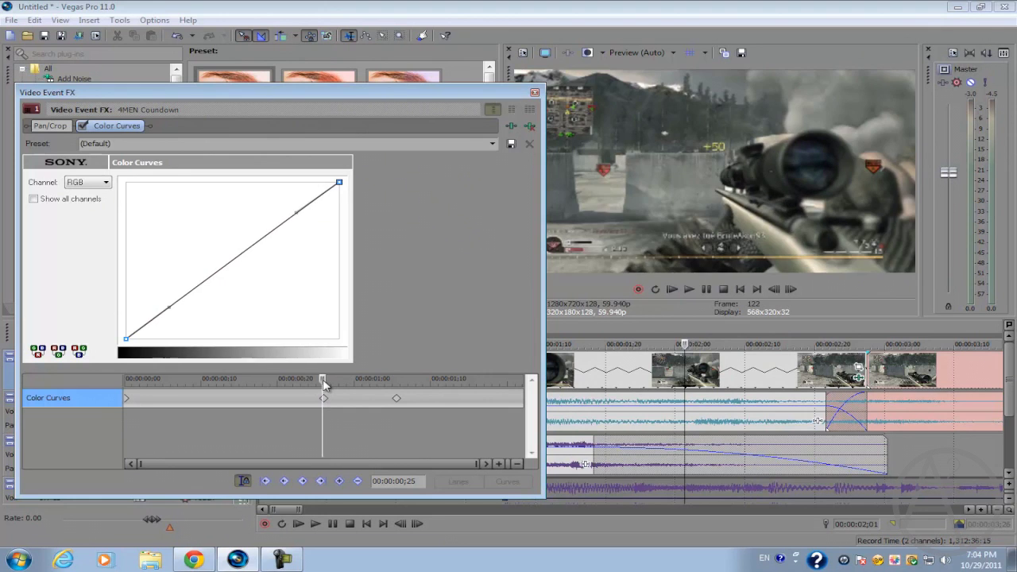
drag(326, 402, 369, 402)
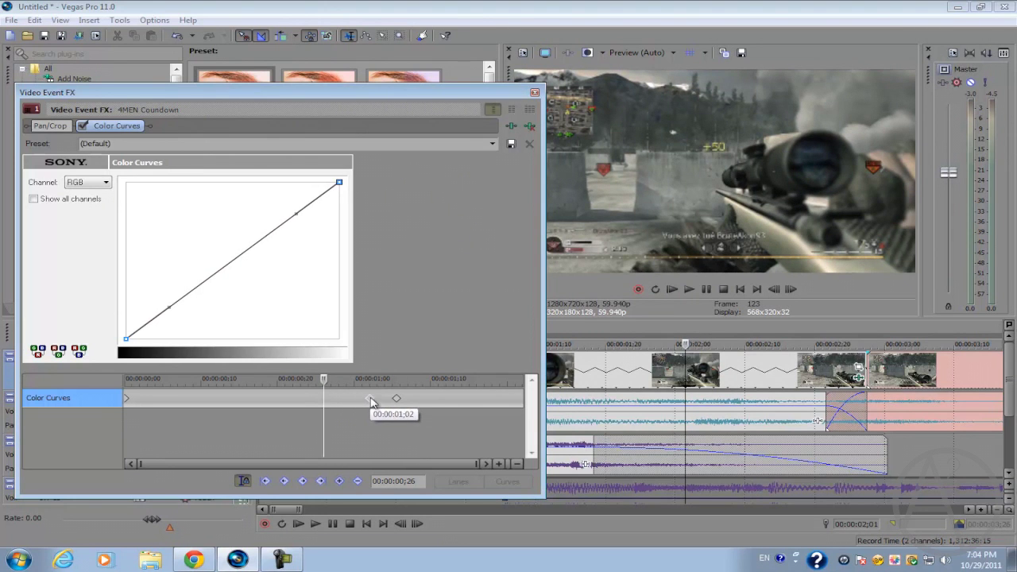
drag(370, 403, 372, 403)
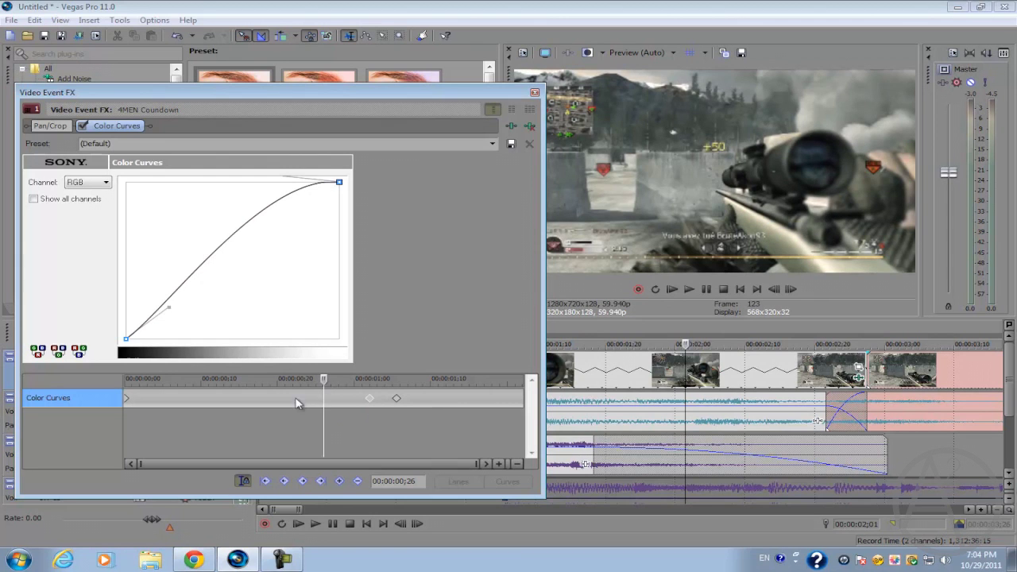
mouse_move(127, 398)
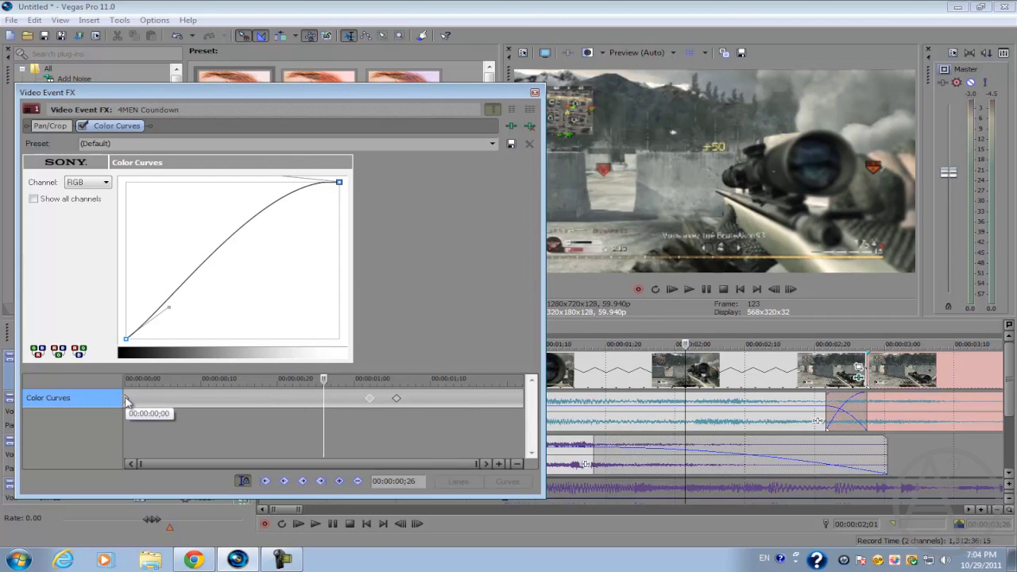
Copy the bright first keyframe and paste it at 00:00:00;23
click(127, 401)
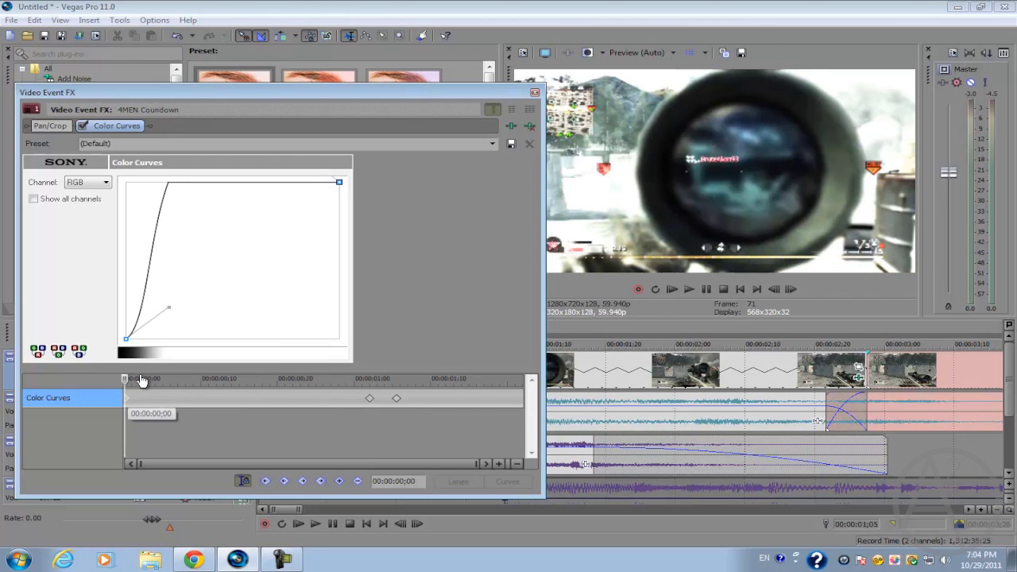
right_click(127, 401)
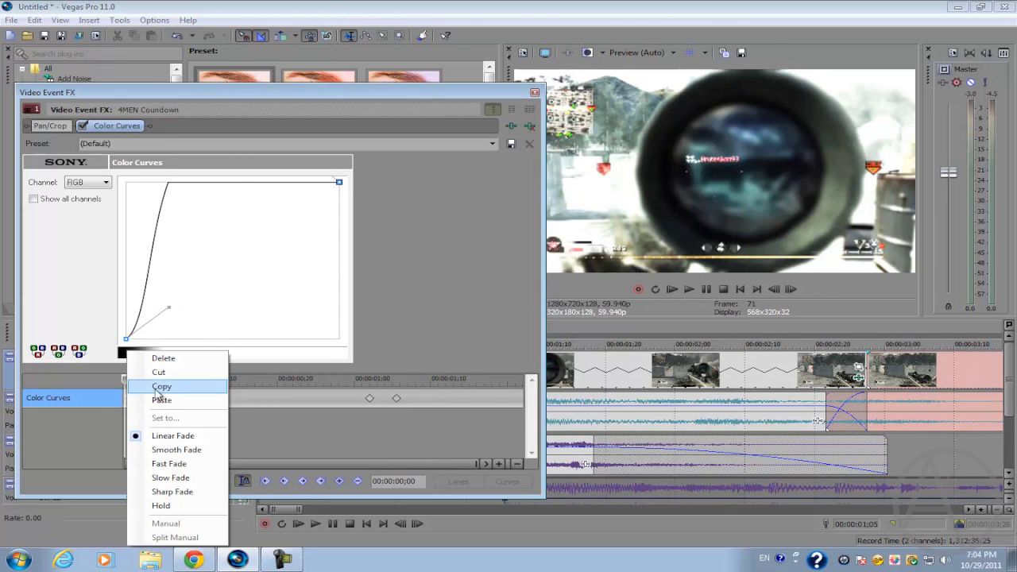
click(155, 389)
click(331, 400)
drag(333, 384, 307, 401)
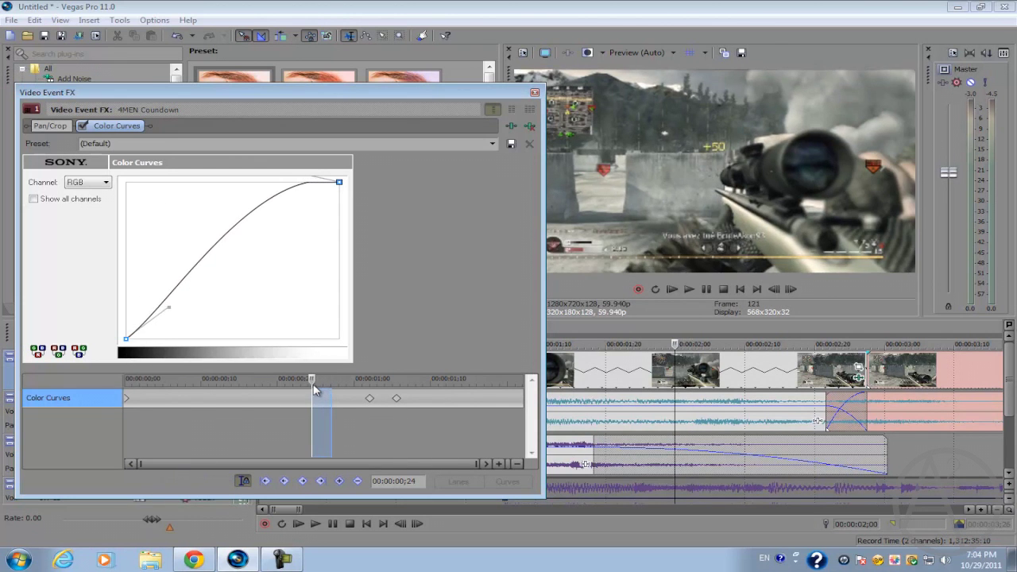
right_click(307, 400)
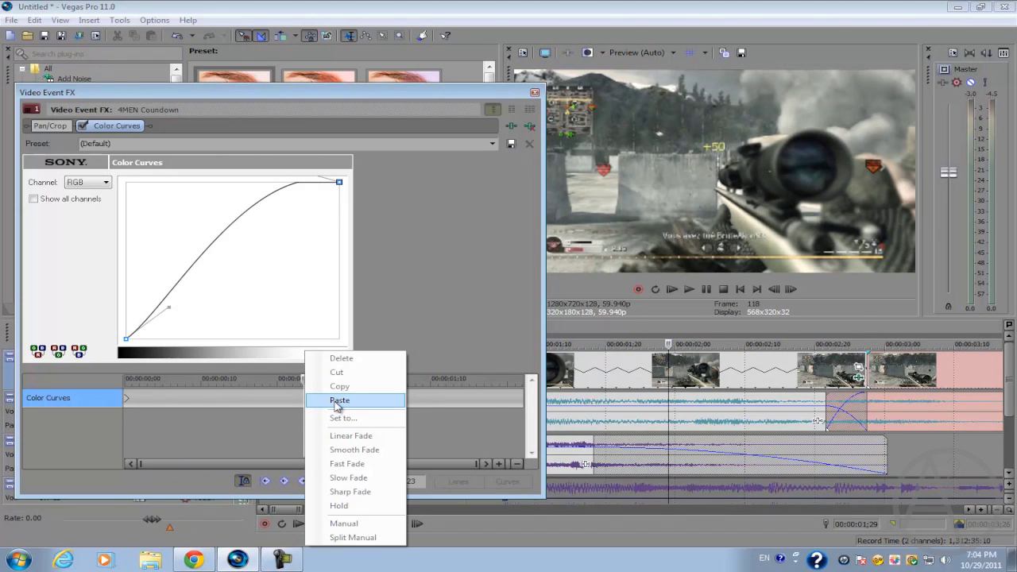
click(322, 400)
mouse_move(305, 383)
mouse_down()
mouse_move(227, 384)
mouse_move(377, 401)
mouse_up()
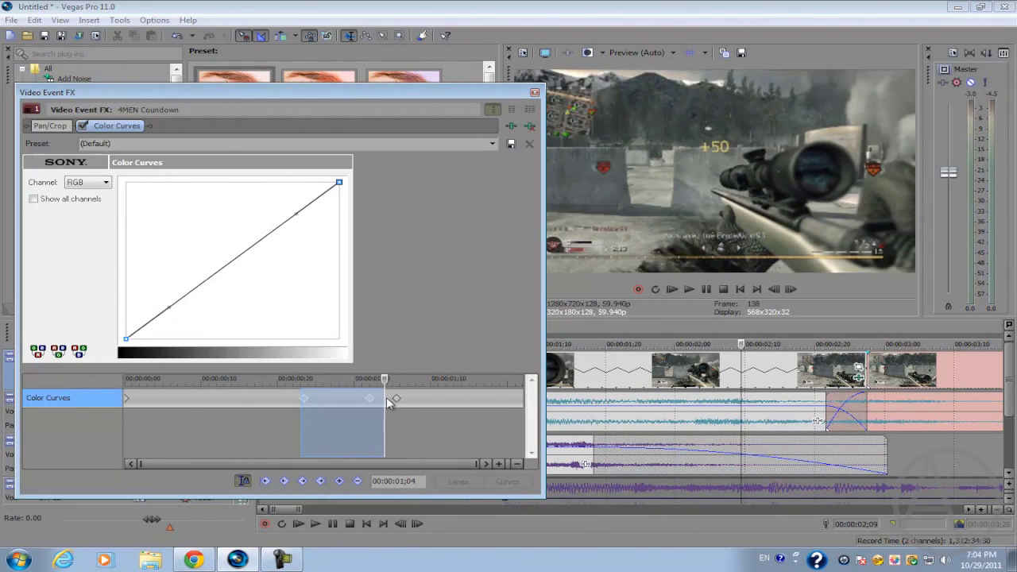
Move the last keyframe, delete the one near one second, and preview the flash
drag(396, 398, 434, 398)
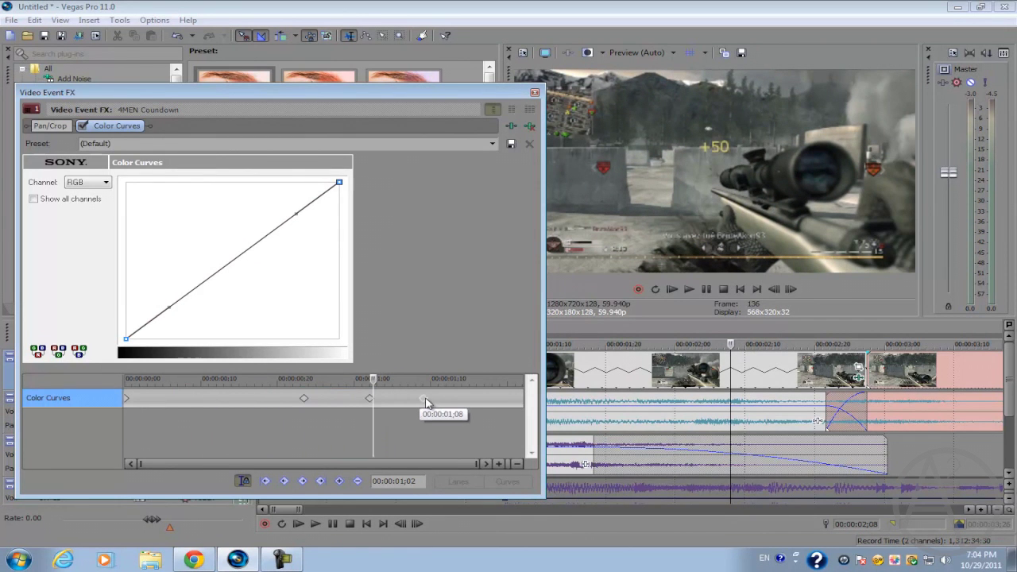
click(375, 384)
mouse_move(375, 384)
mouse_down()
mouse_move(188, 390)
mouse_move(371, 399)
mouse_up()
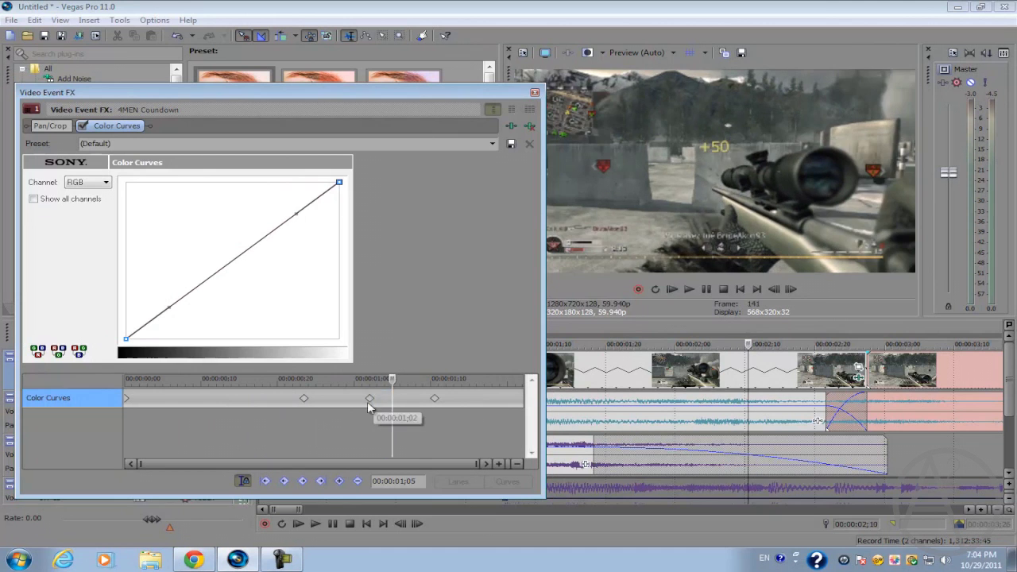
right_click(371, 400)
click(401, 386)
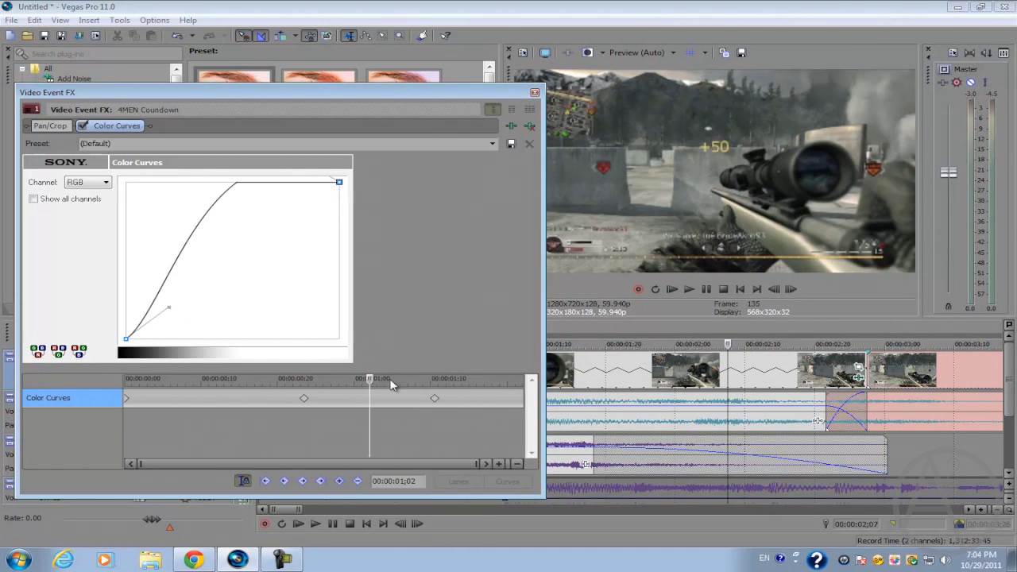
mouse_move(370, 384)
mouse_down()
mouse_move(155, 384)
mouse_move(358, 391)
mouse_up()
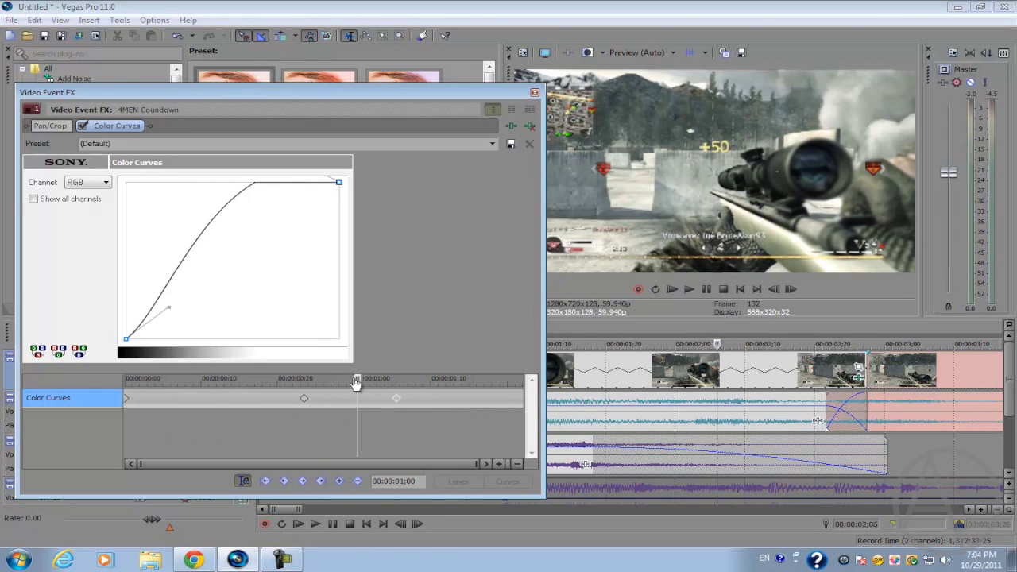
mouse_move(354, 383)
mouse_down()
mouse_move(124, 400)
mouse_move(369, 402)
mouse_up()
Close Video Event FX, play back the colour flash, and park at 00:00:01;05
click(534, 94)
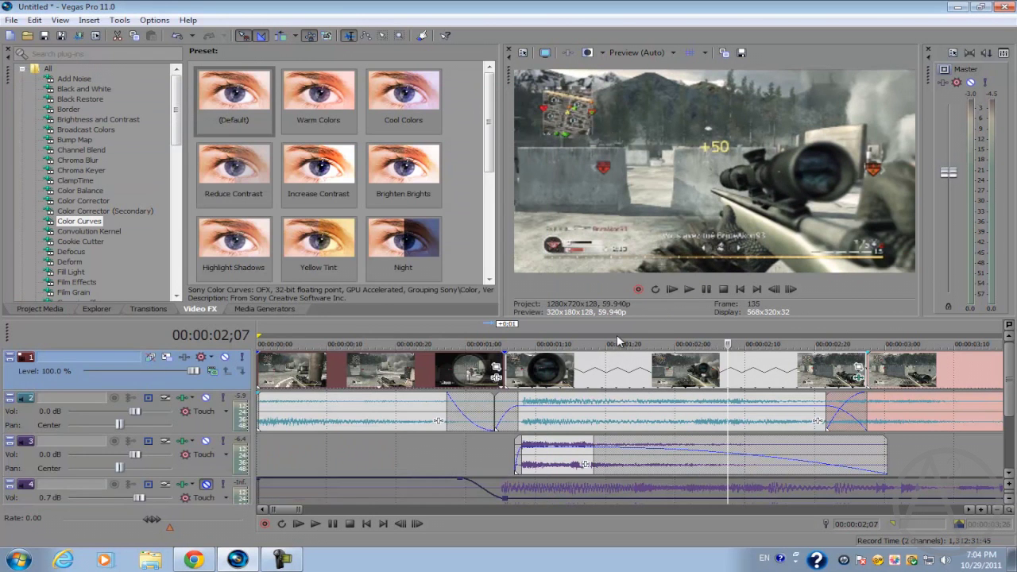
scroll(557, 403, down, 5)
key(space)
scroll(556, 403, up, 3)
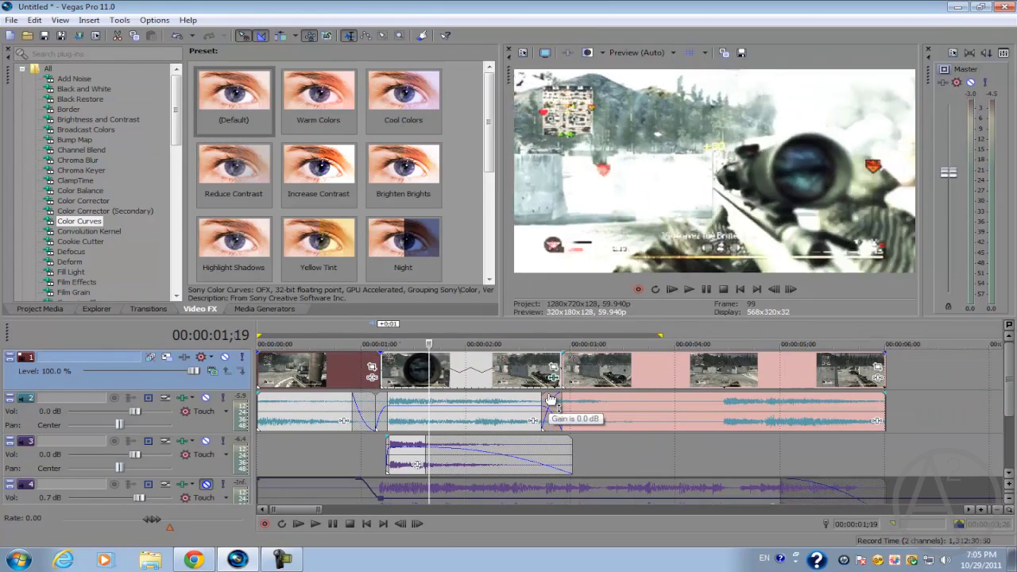
key(space)
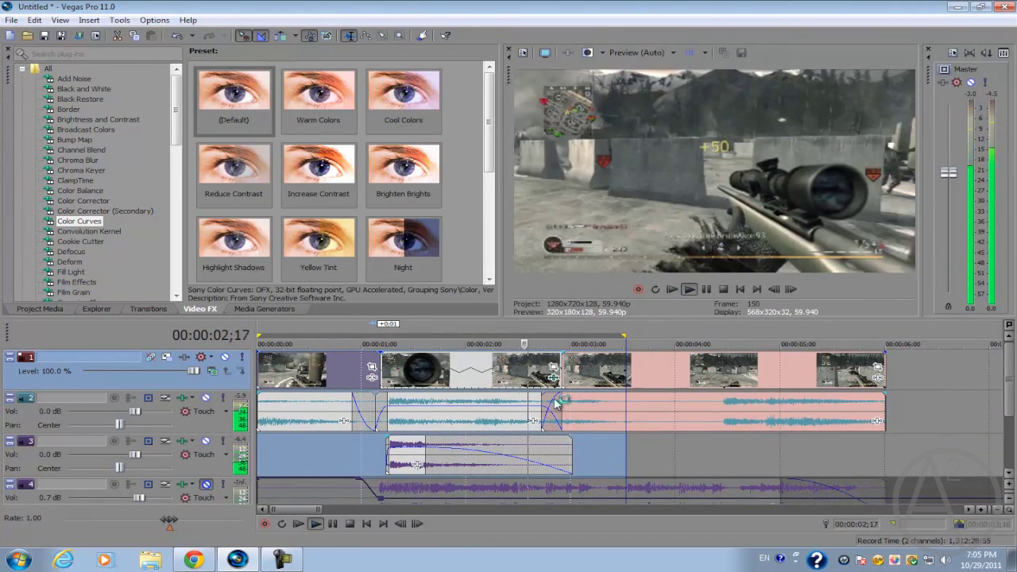
key(space)
click(380, 369)
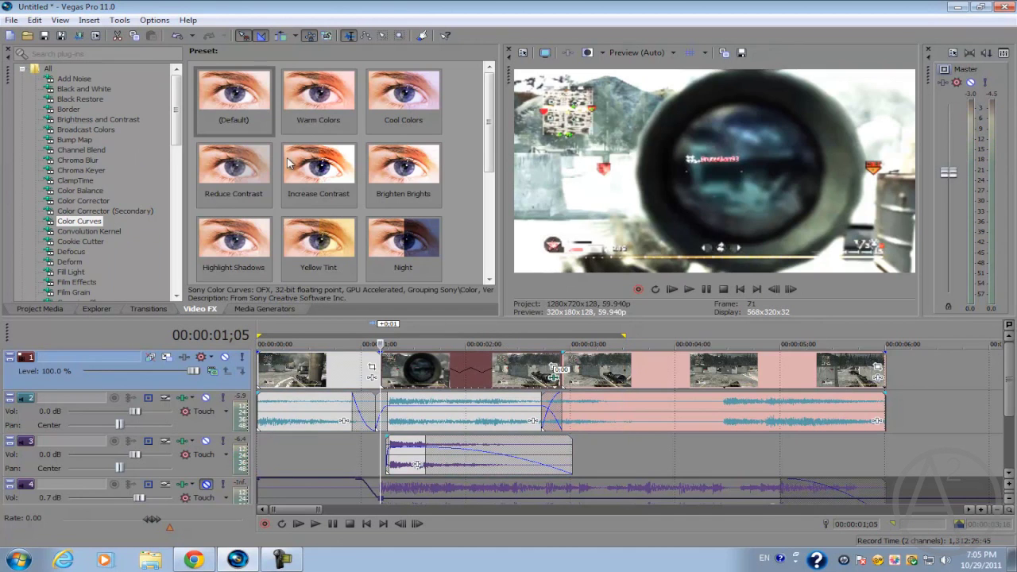
mouse_move(178, 137)
mouse_down()
mouse_move(182, 240)
mouse_move(178, 232)
mouse_up()
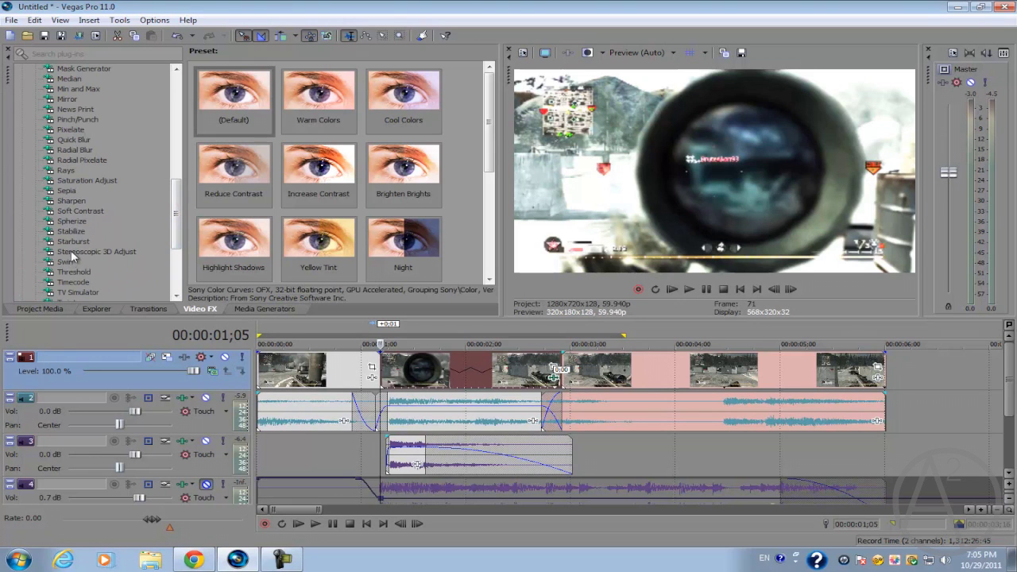
Apply the Spherize Medium Sphere In preset to the scope clip and expand its Scaling and center settings
click(69, 222)
drag(401, 96, 426, 372)
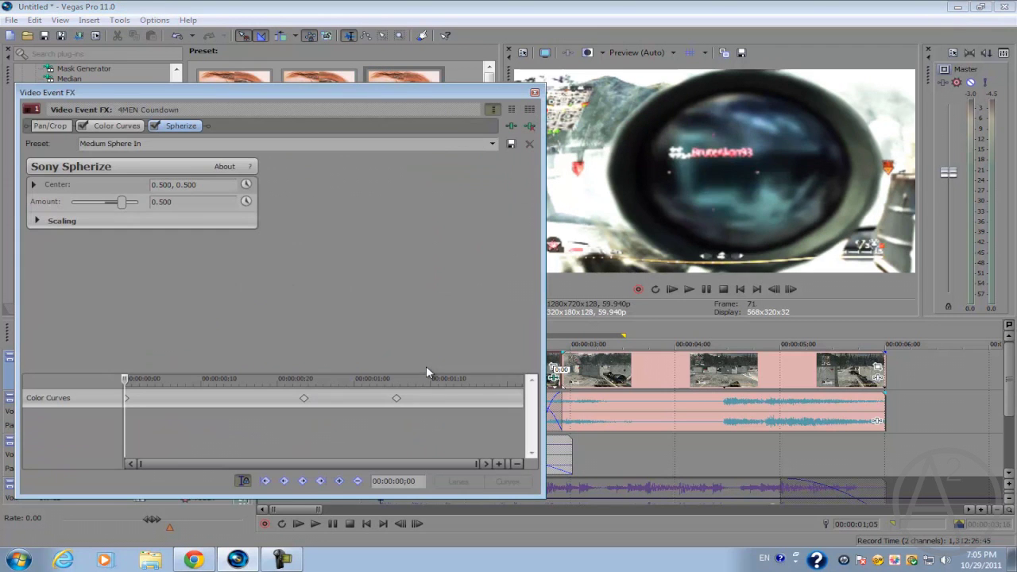
click(36, 221)
click(34, 184)
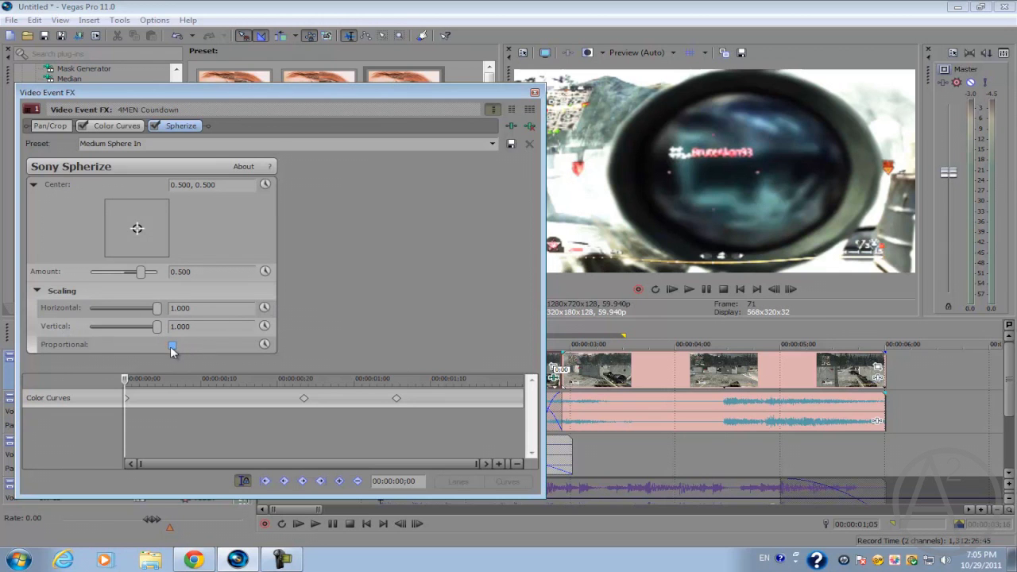
Adjust Spherize scaling, set Amount to 0.558, and enable Amount keyframing
mouse_move(159, 329)
mouse_down()
mouse_move(112, 327)
mouse_move(214, 327)
mouse_up()
drag(156, 308, 117, 308)
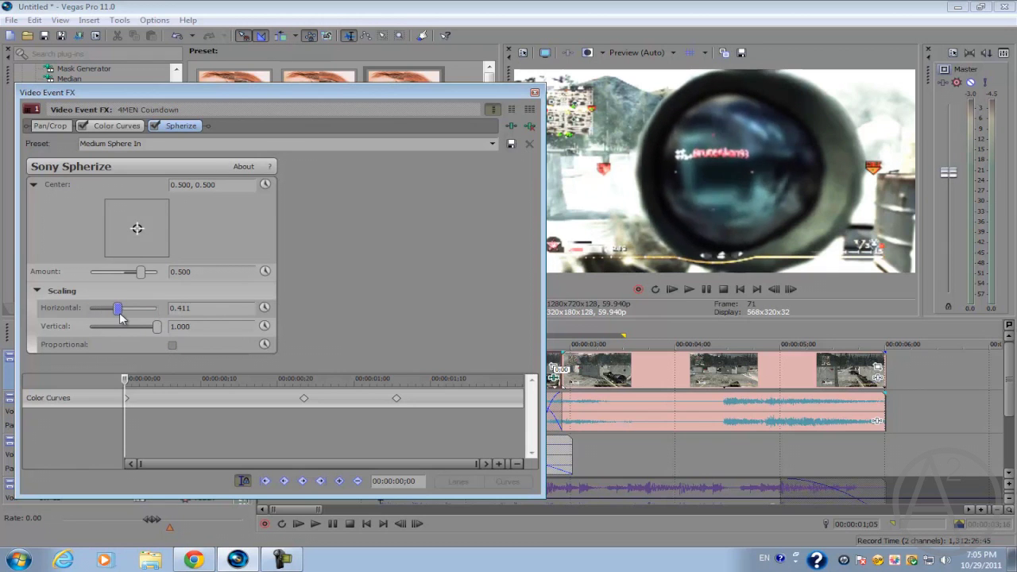
mouse_move(151, 329)
mouse_down()
mouse_move(90, 327)
mouse_move(159, 327)
mouse_move(176, 342)
mouse_up()
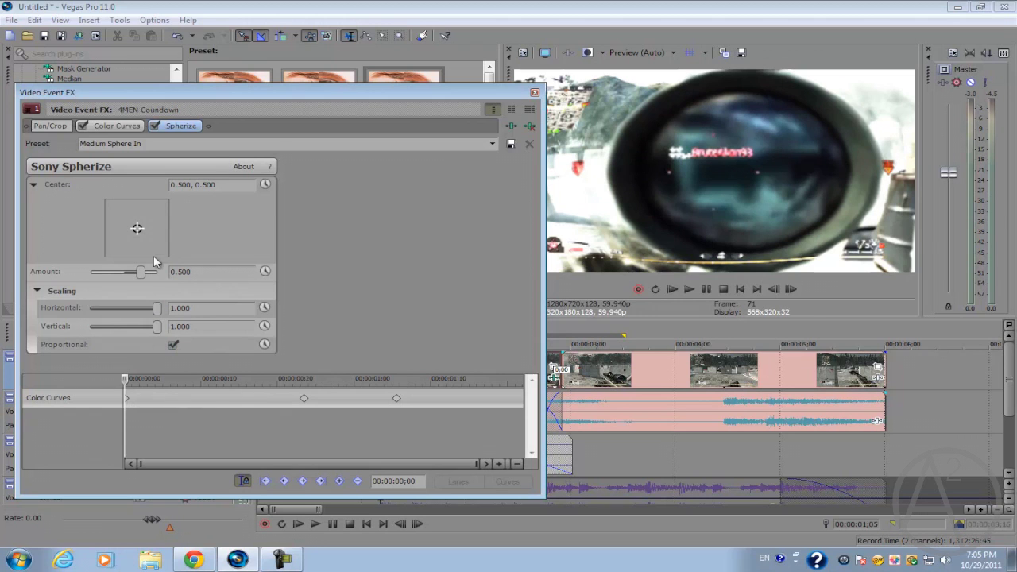
drag(146, 274, 144, 276)
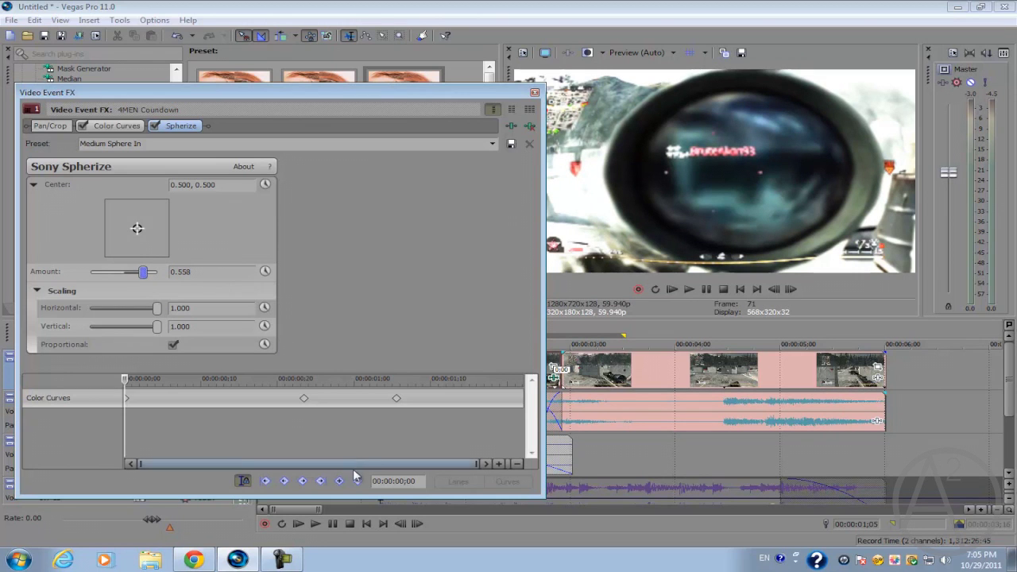
click(265, 272)
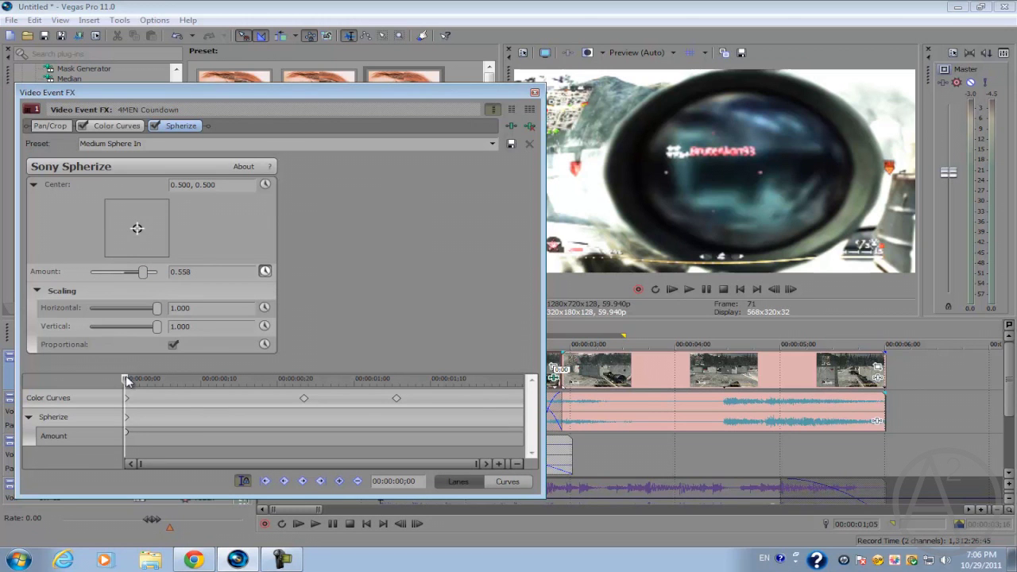
Add a Spherize keyframe at 12 frames holding the 0.558 bulge
drag(127, 381, 88, 378)
drag(131, 380, 218, 385)
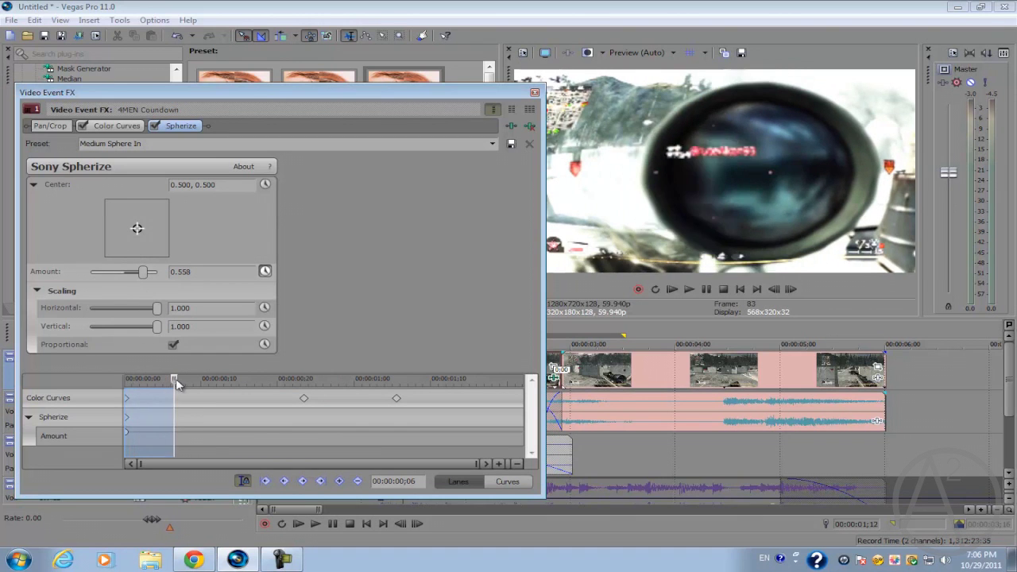
click(219, 385)
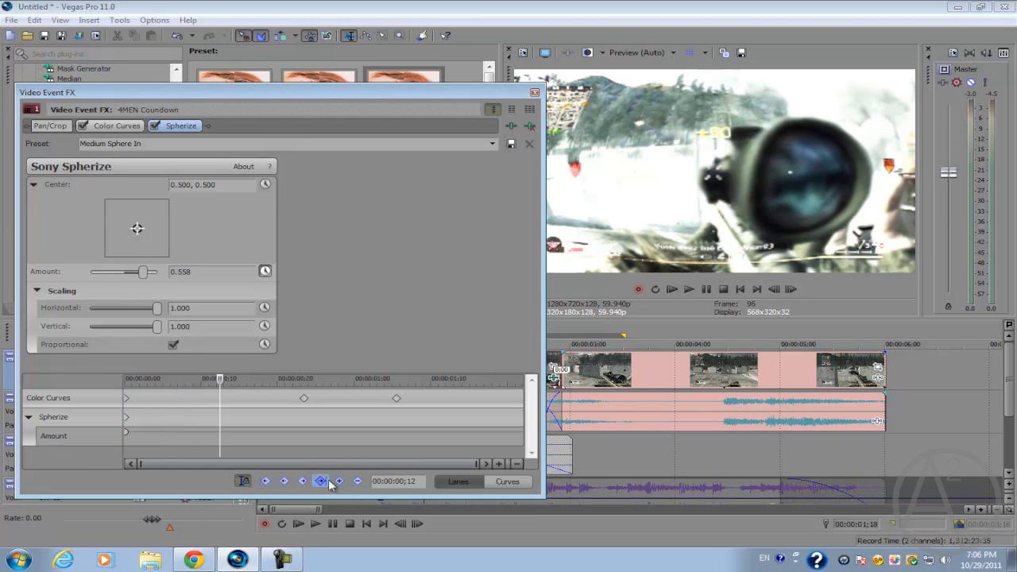
click(337, 482)
Add a 22-frame Spherize keyframe with Amount 0.095 and close the effects window
drag(221, 383, 292, 385)
click(221, 383)
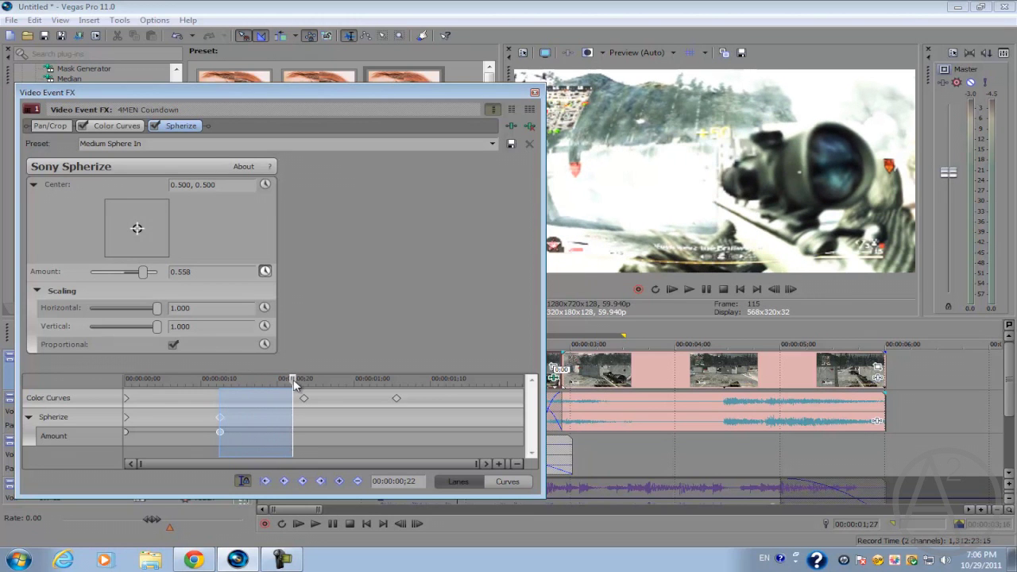
click(341, 481)
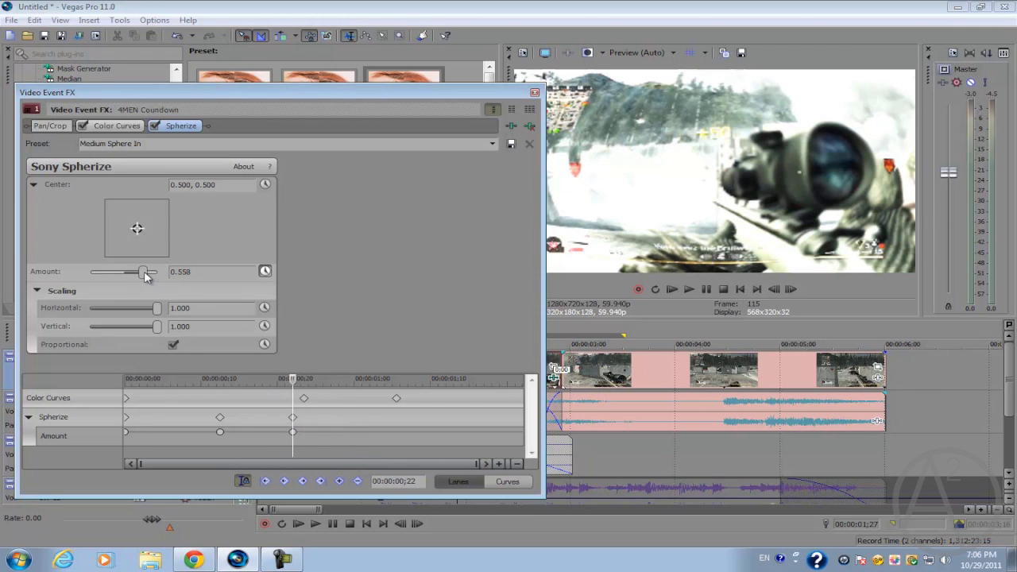
drag(144, 271, 128, 273)
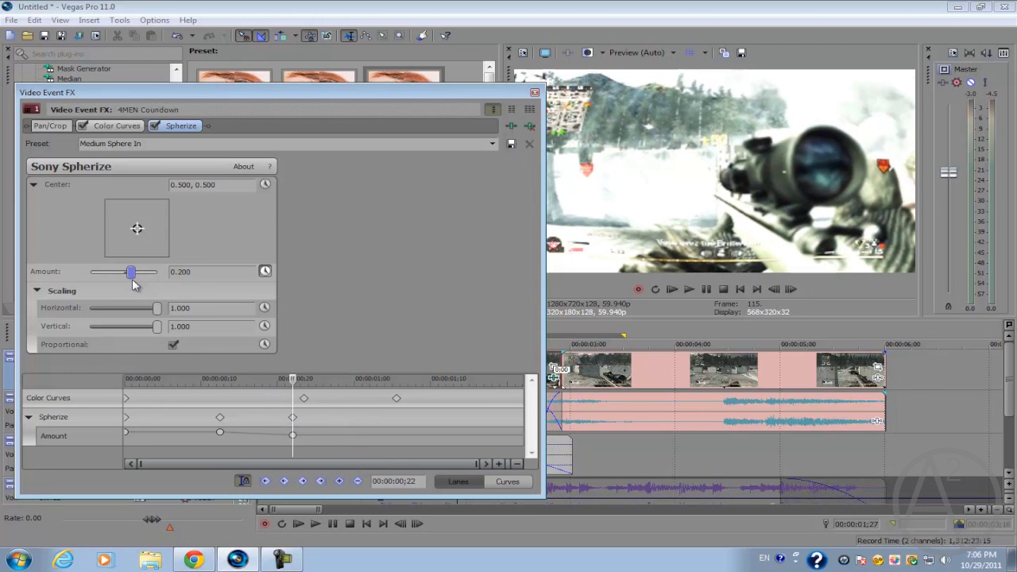
double_click(194, 272)
click(535, 92)
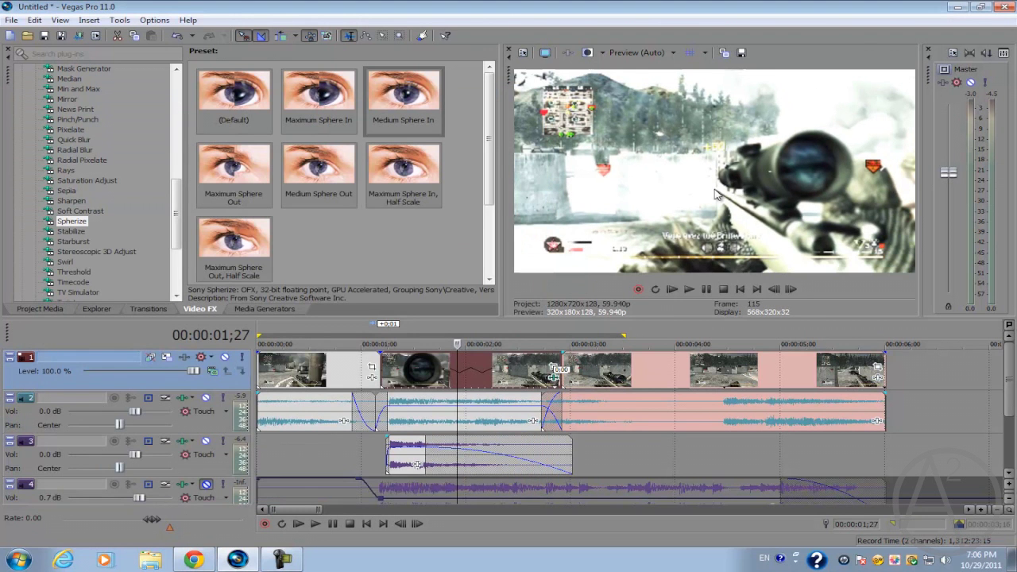
Select the opening 00:00:03;16 and play it back to review the Spherize burst
double_click(577, 337)
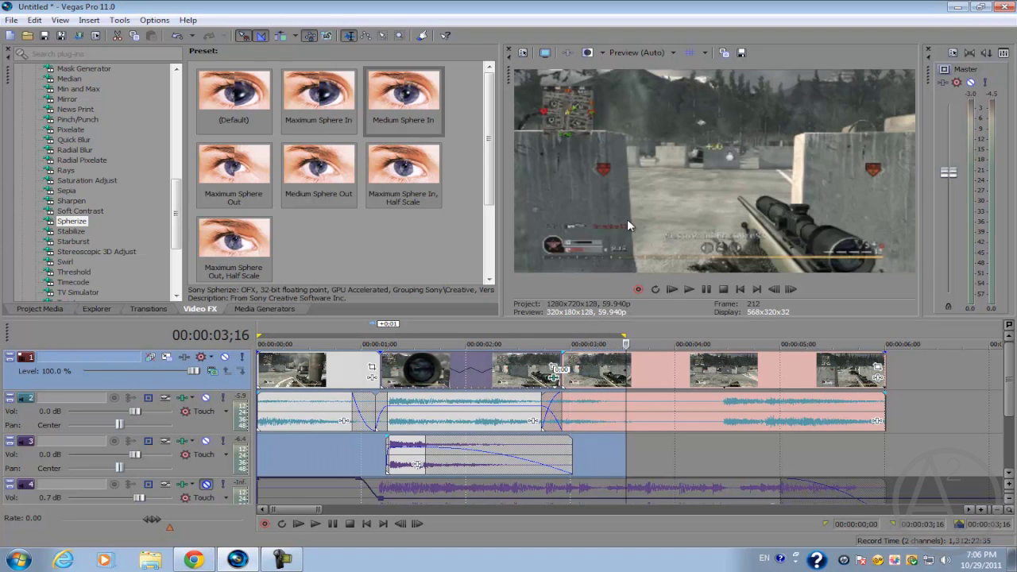
key(space)
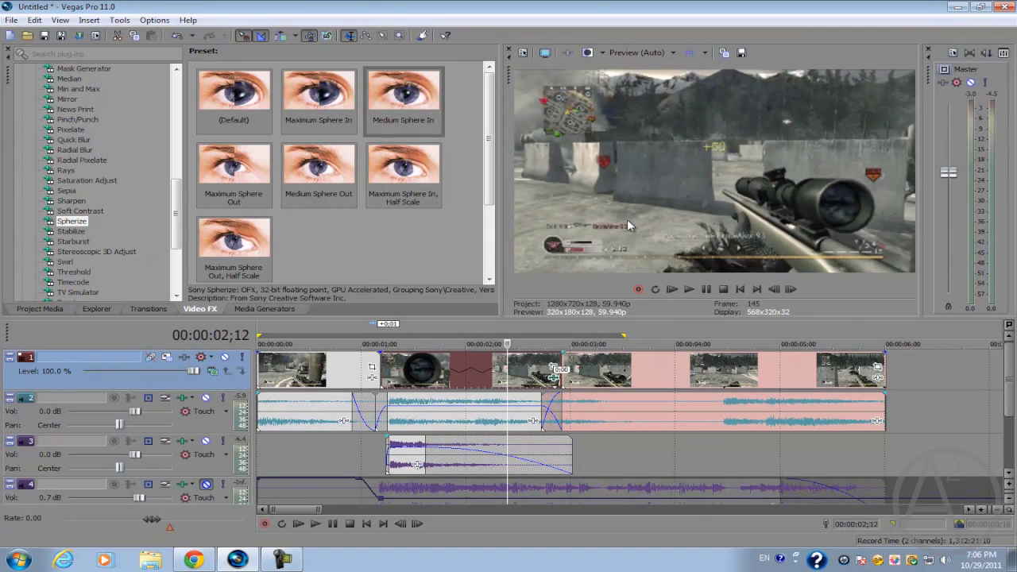
key(space)
key(space)
key(space)
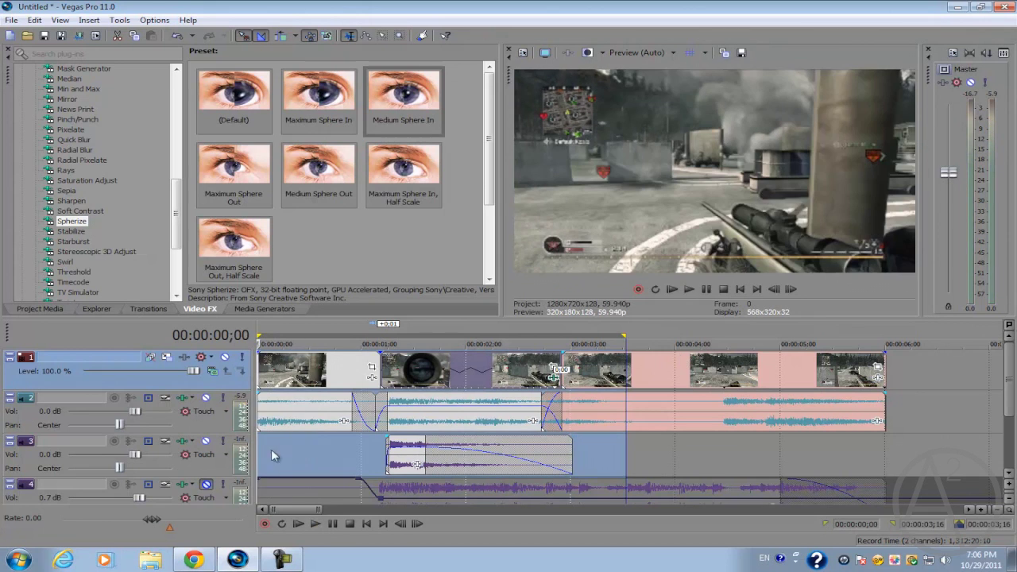
key(space)
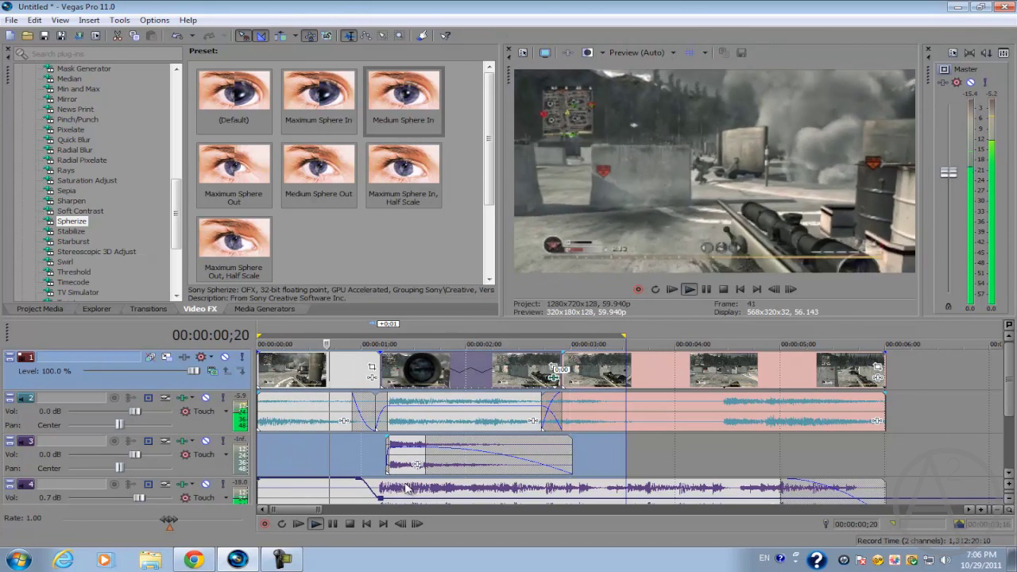